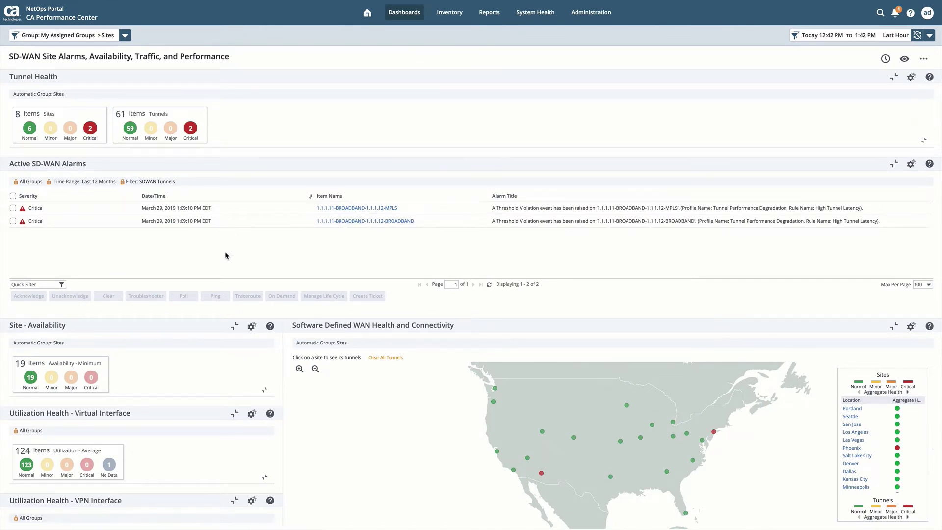
# List the critical tunnel details, then plot Phoenix's two tunnels to New York City on the health map.
pyautogui.scroll(-1, 225, 252)
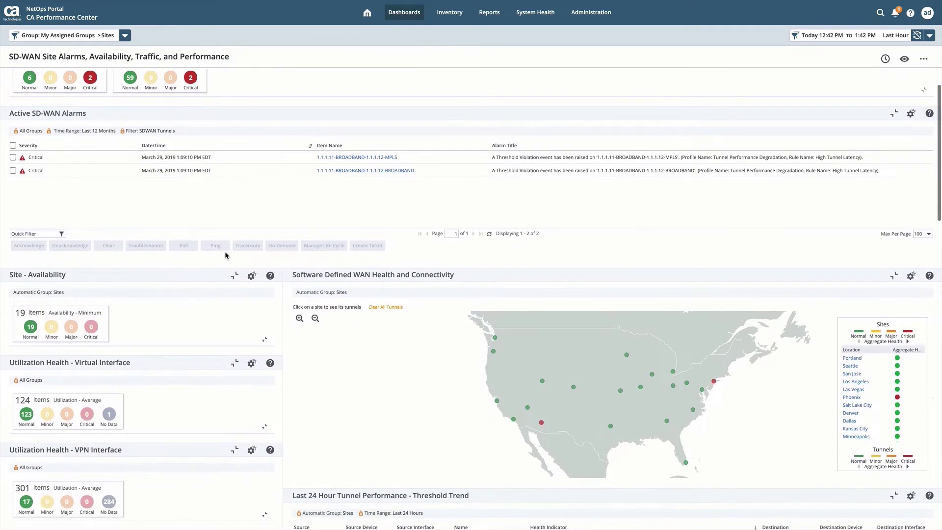
pyautogui.click(190, 78)
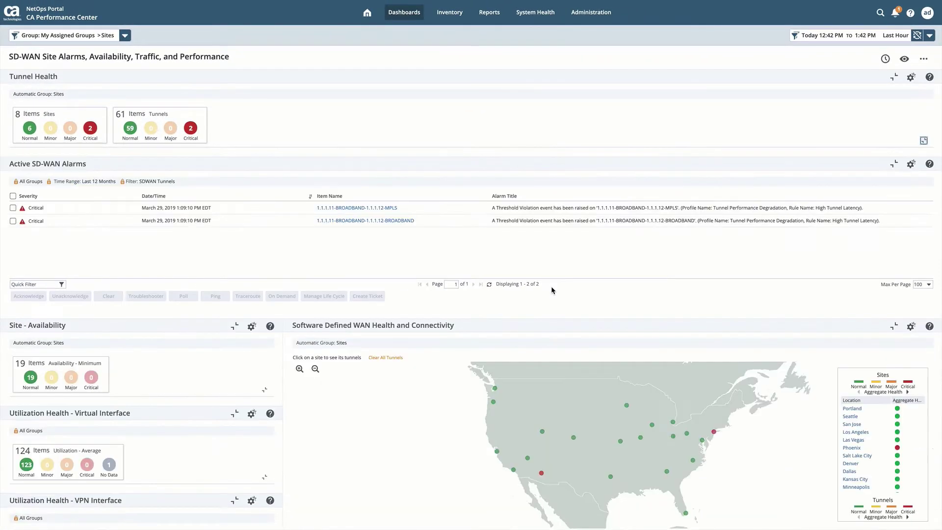
pyautogui.scroll(-5, 552, 286)
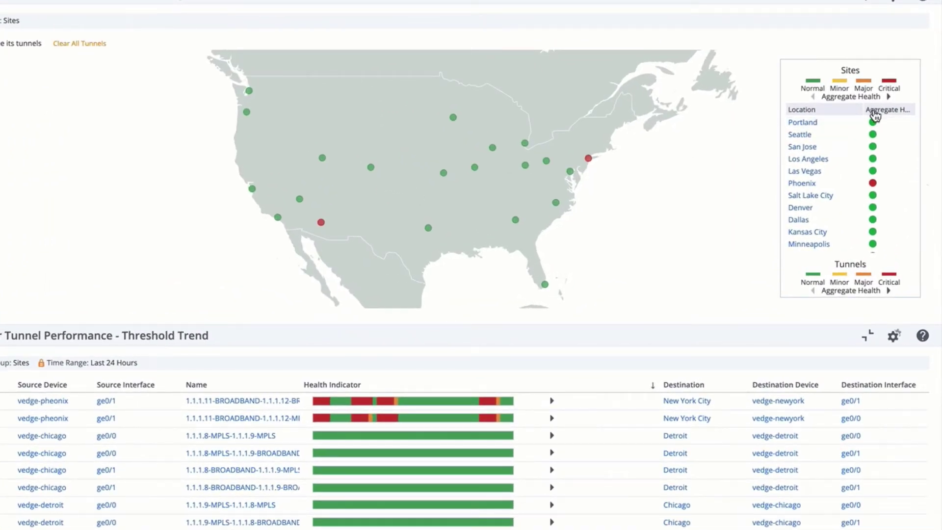
pyautogui.scroll(-3, 846, 168)
pyautogui.scroll(-2, 846, 168)
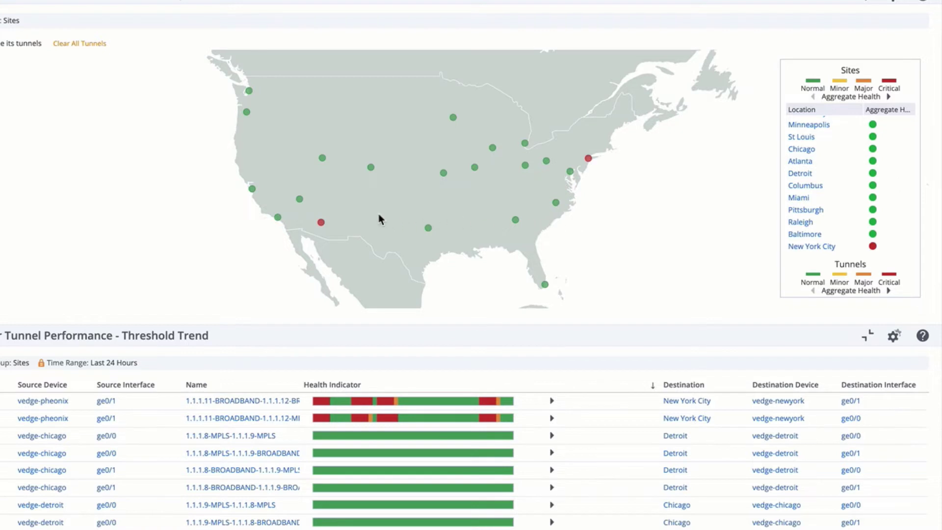
pyautogui.scroll(5, 825, 187)
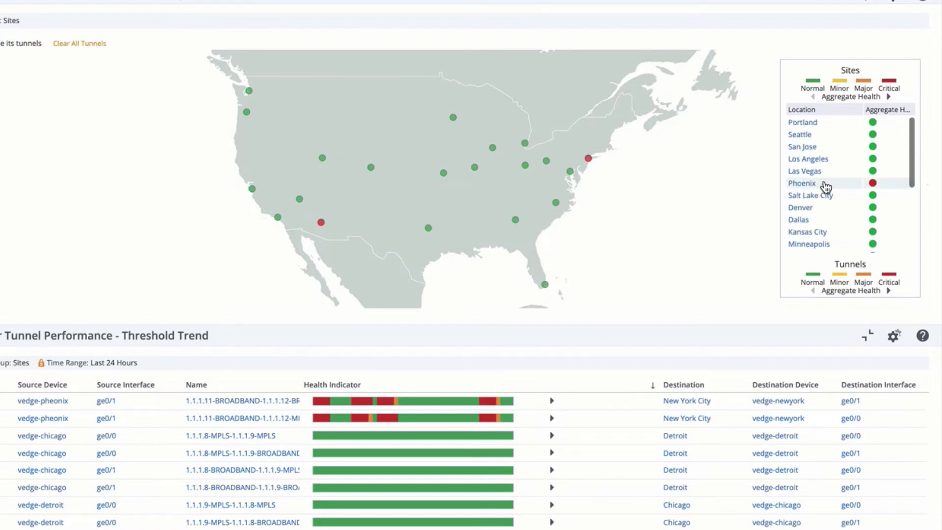
pyautogui.click(825, 185)
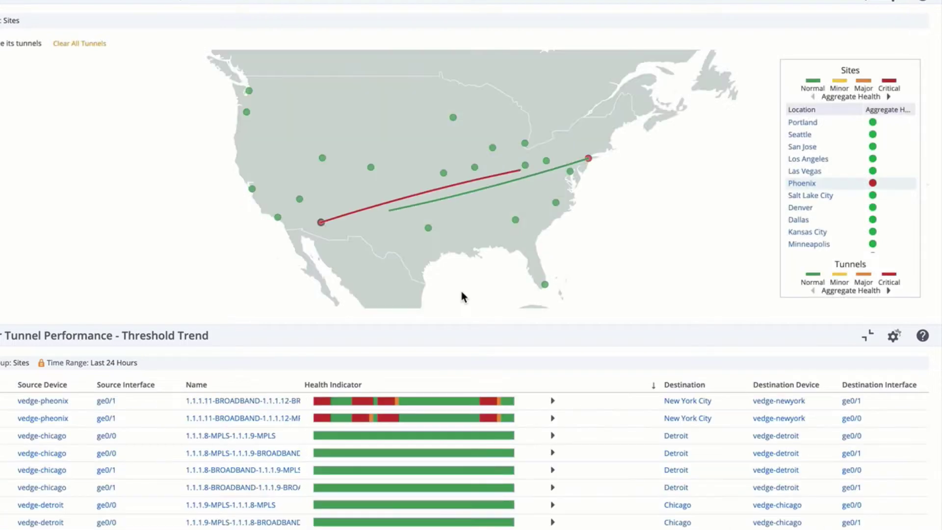
pyautogui.moveTo(392, 208)
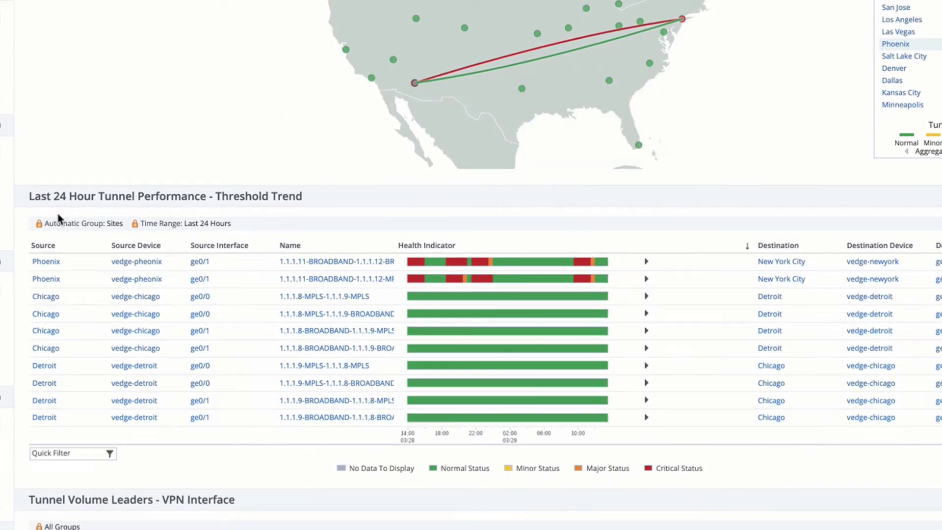
# Expand the first Phoenix–New York City tunnel's 24-hour health into packet loss, latency and jitter bars.
pyautogui.scroll(-4, 58, 218)
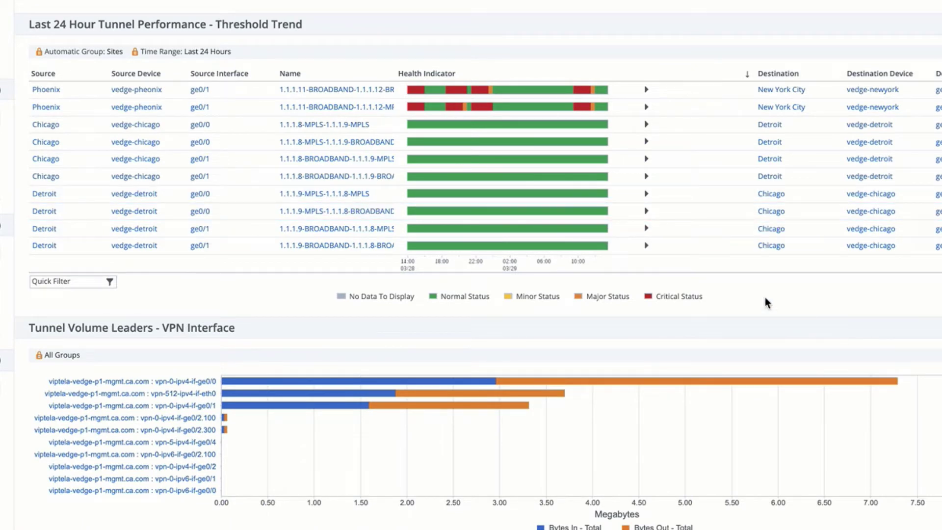
pyautogui.moveTo(519, 123)
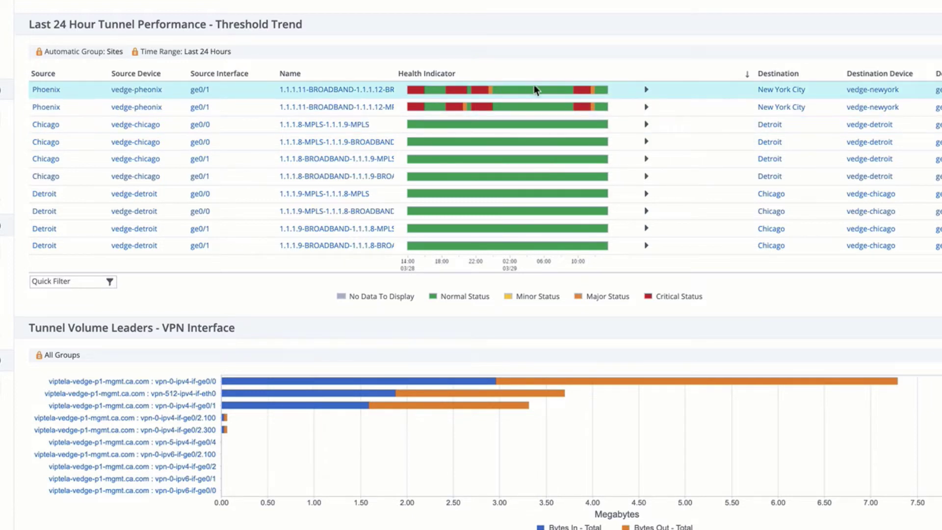
pyautogui.click(645, 90)
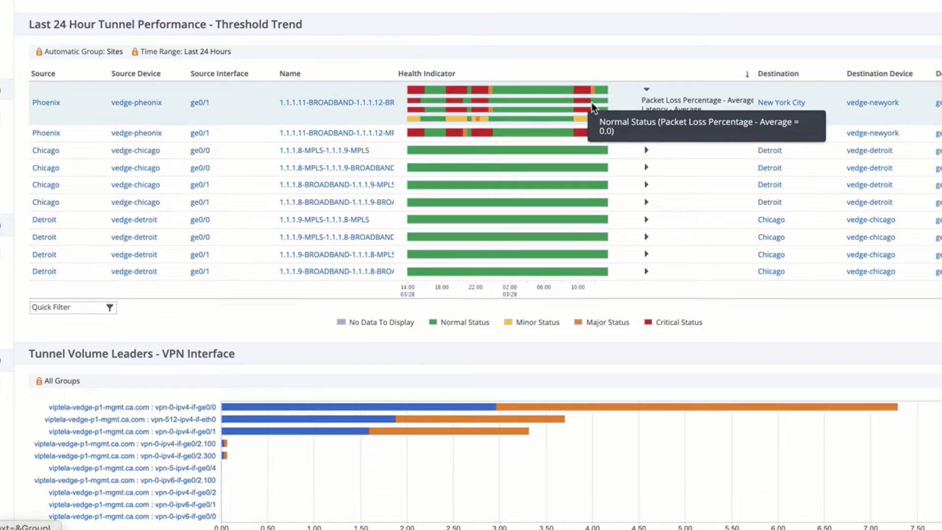
pyautogui.moveTo(580, 104)
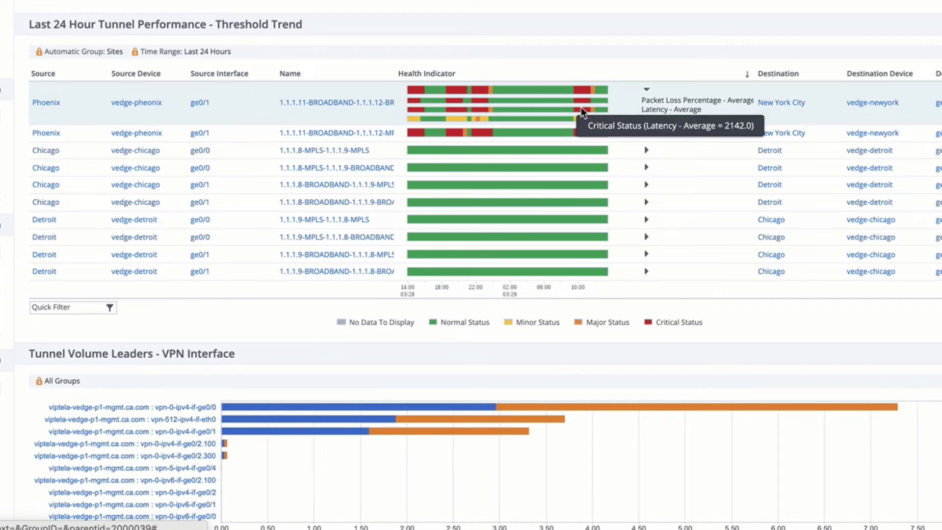
# Scroll down past the volume leader charts to the Top Protocols and Top Hosts By Volume tables.
pyautogui.moveTo(86, 411)
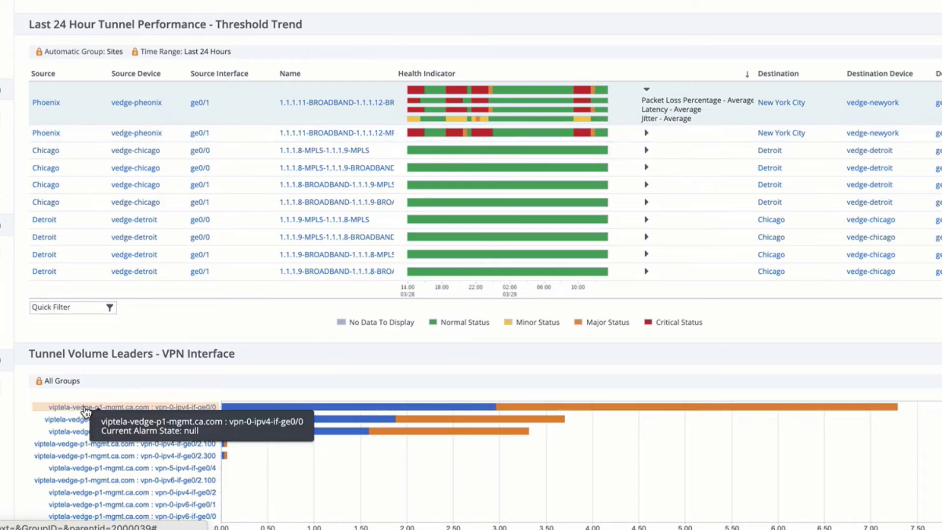
pyautogui.scroll(-5, 86, 411)
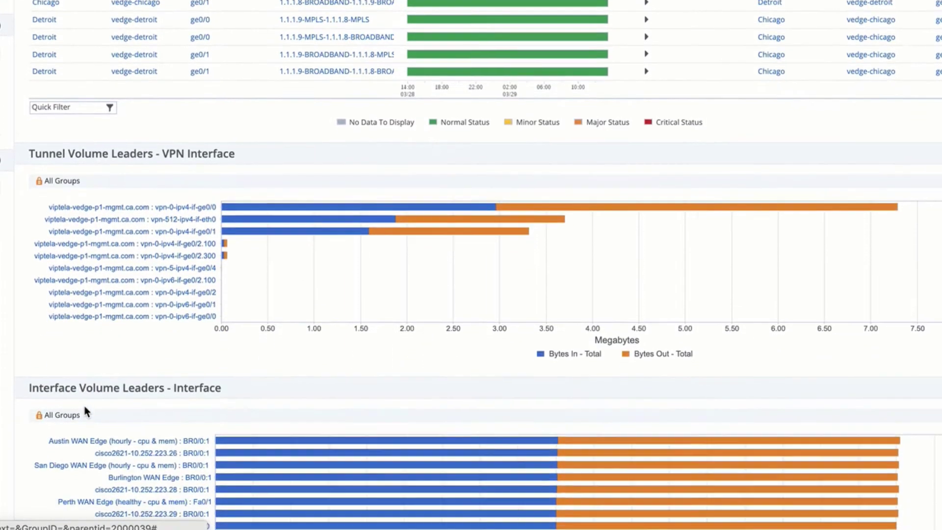
pyautogui.scroll(-3, 85, 408)
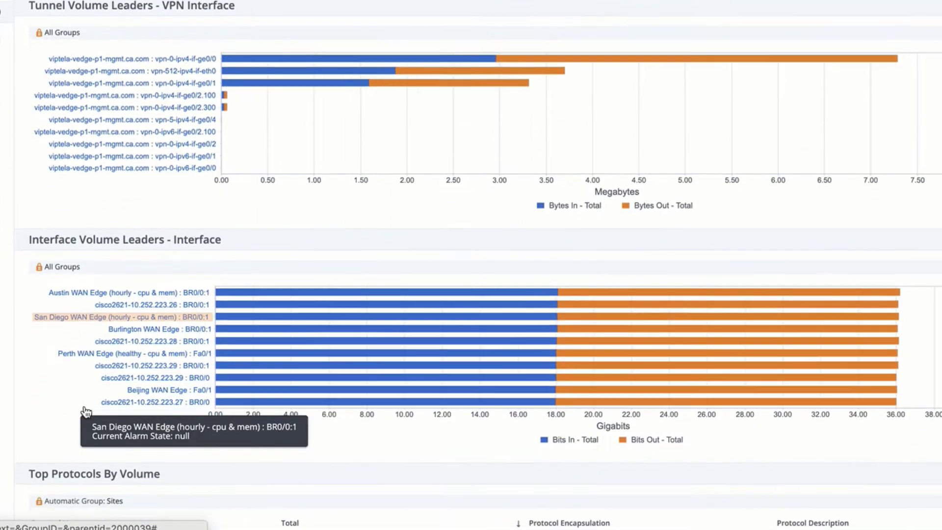
pyautogui.scroll(-2, 86, 411)
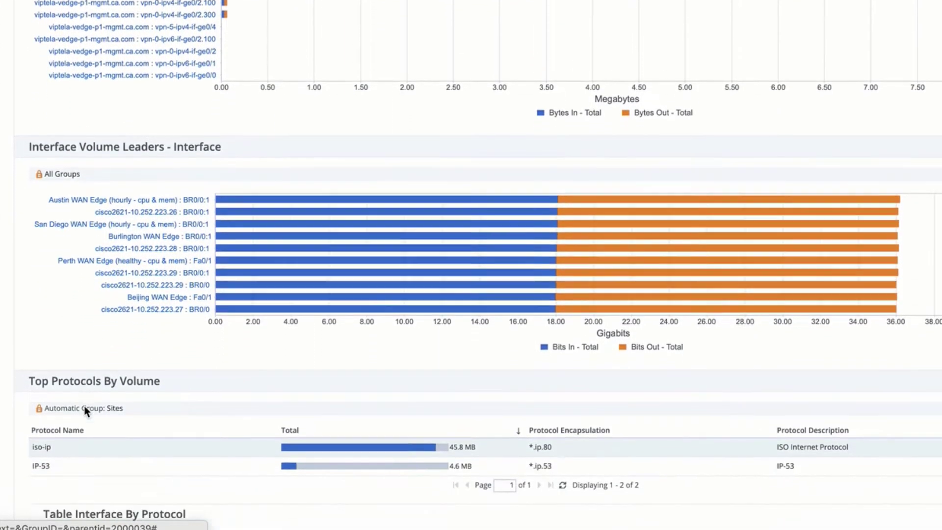
pyautogui.scroll(-2, 84, 411)
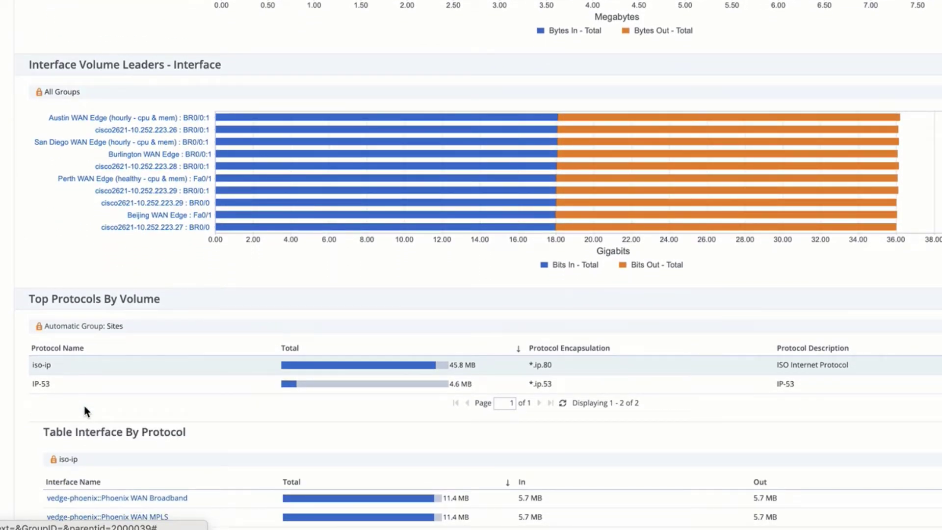
pyautogui.scroll(-3, 84, 411)
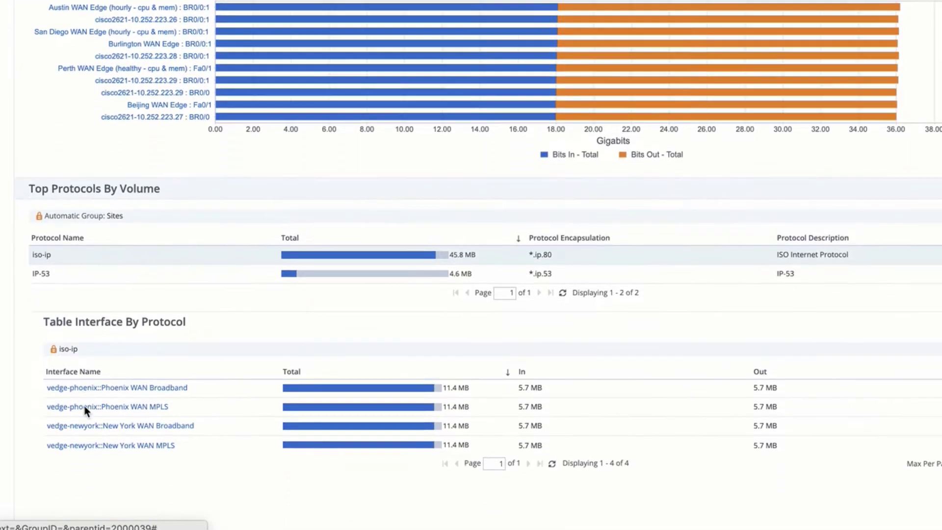
pyautogui.scroll(-1, 85, 407)
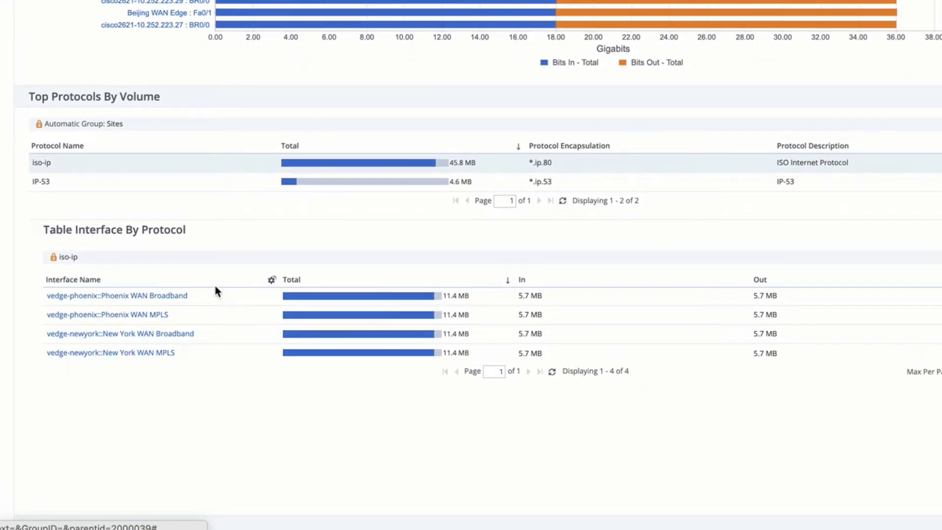
pyautogui.scroll(-6, 214, 287)
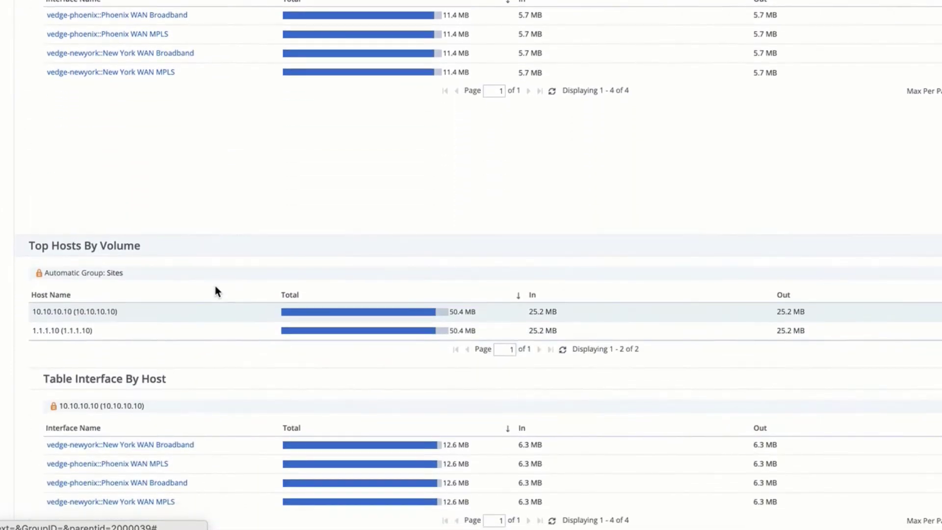
pyautogui.scroll(-3, 214, 291)
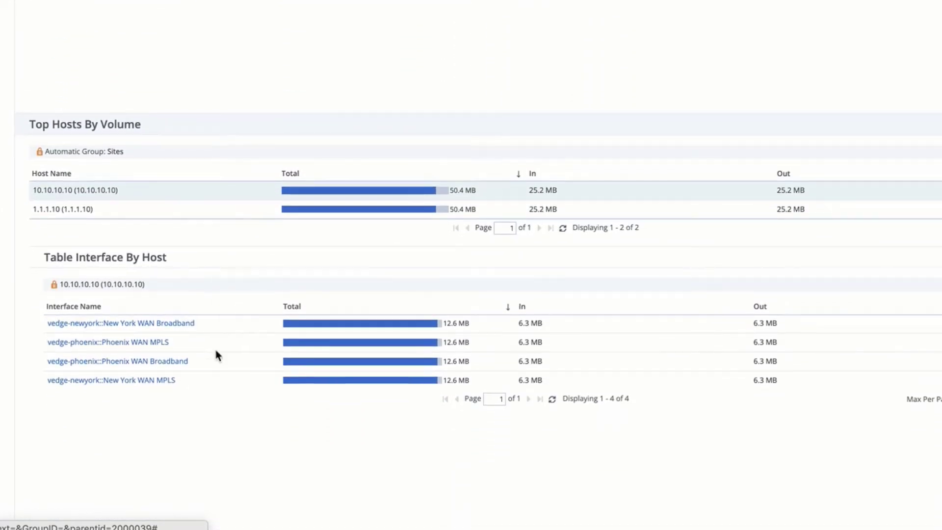
pyautogui.scroll(8, 412, 420)
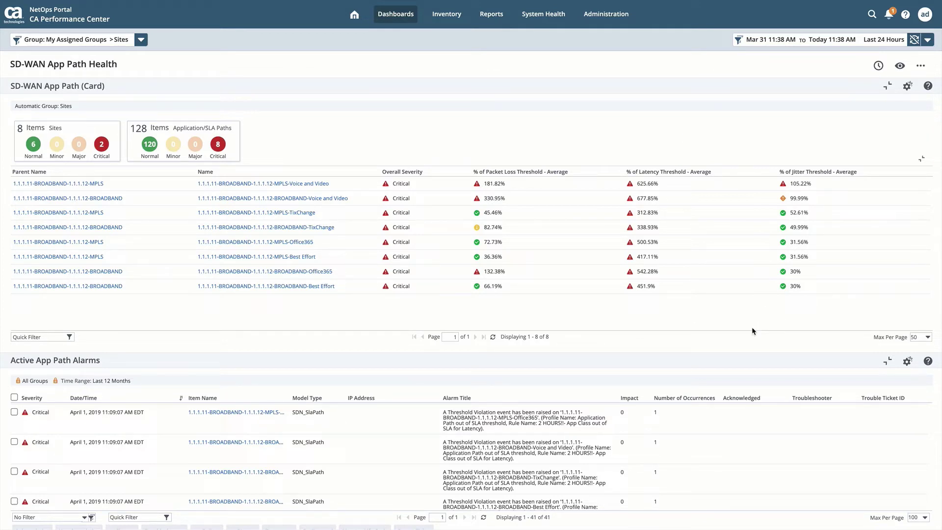
# Review the SD-WAN App Path Health panels and the Application Path out of SLA threshold's nine event rules.
pyautogui.scroll(-4, 752, 328)
pyautogui.scroll(-3, 767, 413)
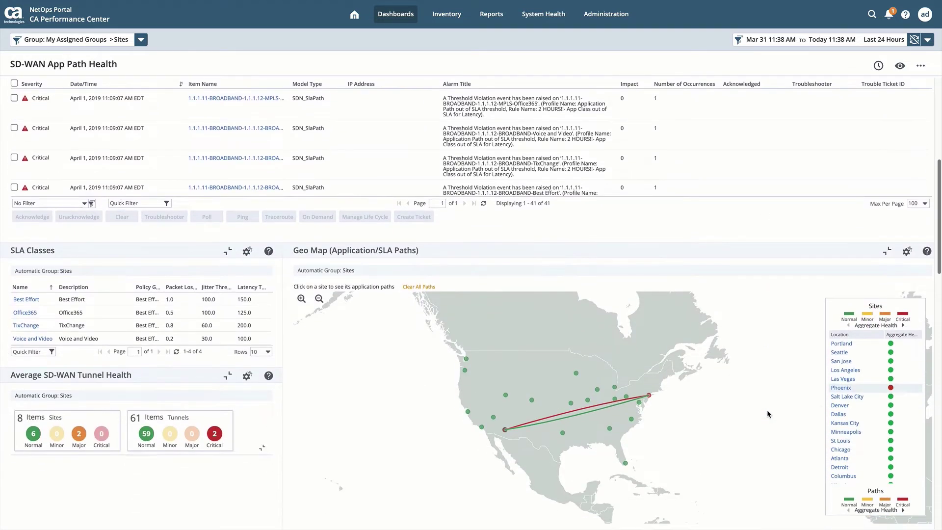
pyautogui.scroll(1, 767, 409)
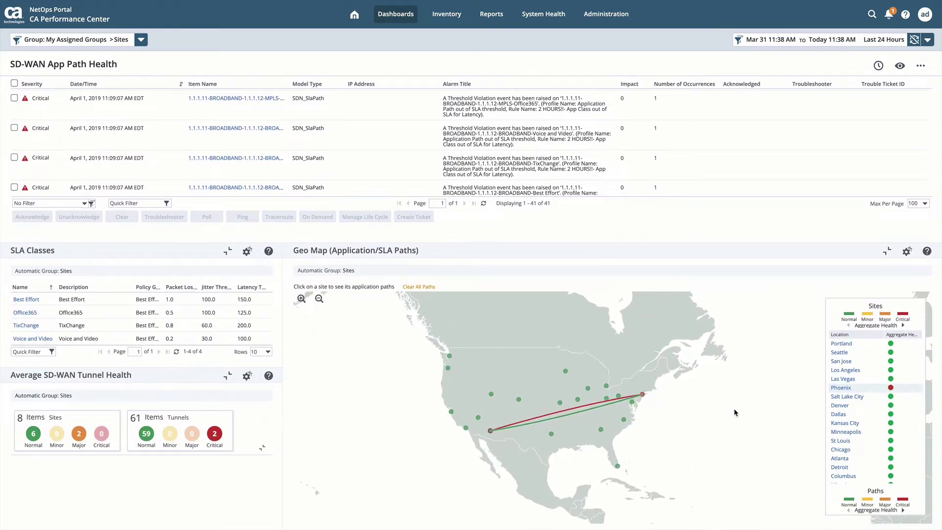
pyautogui.scroll(-3, 275, 487)
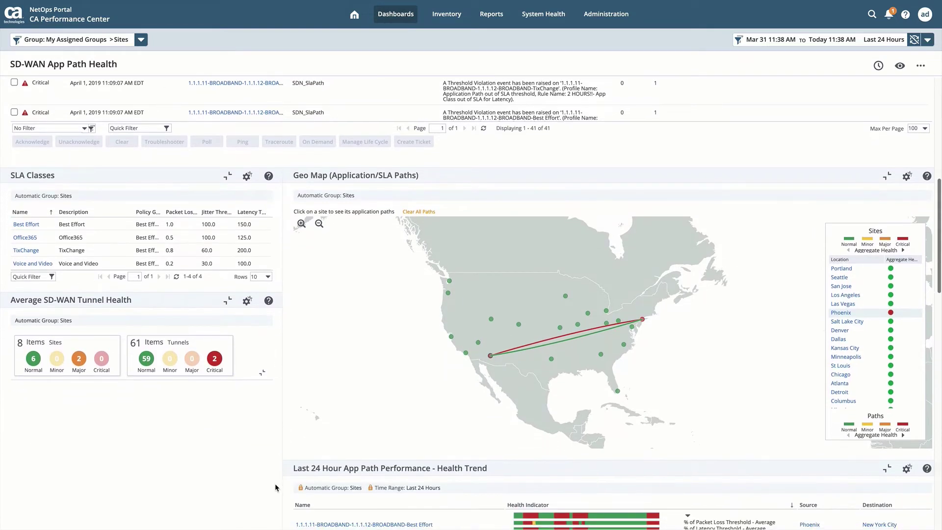
pyautogui.scroll(-2, 275, 484)
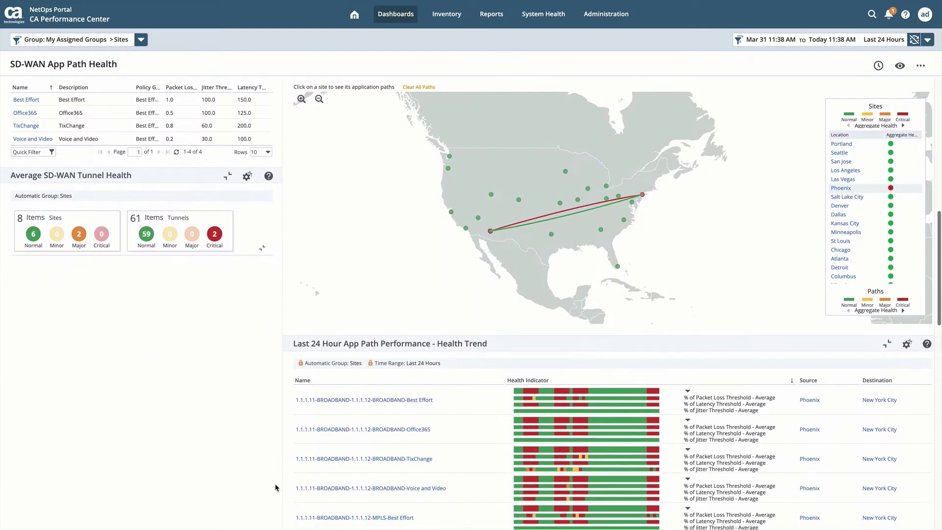
pyautogui.scroll(-2, 275, 483)
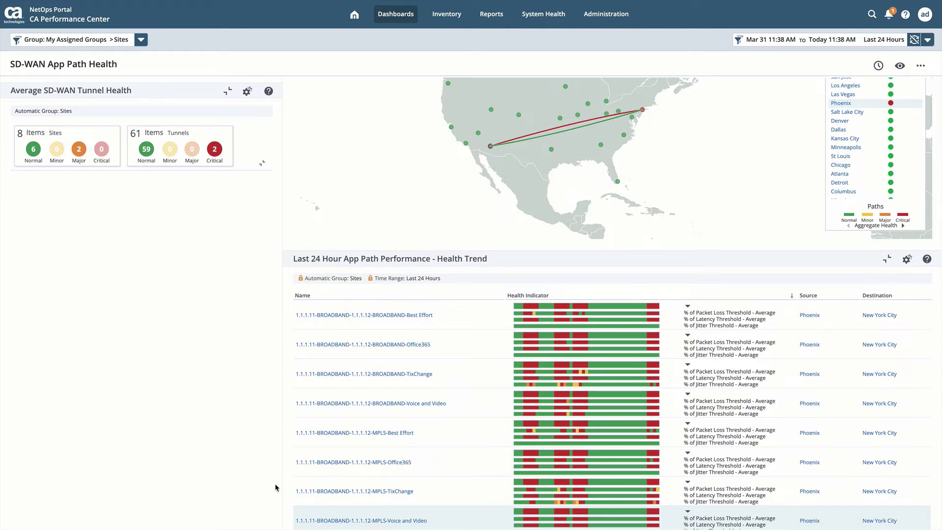
pyautogui.scroll(-1, 274, 486)
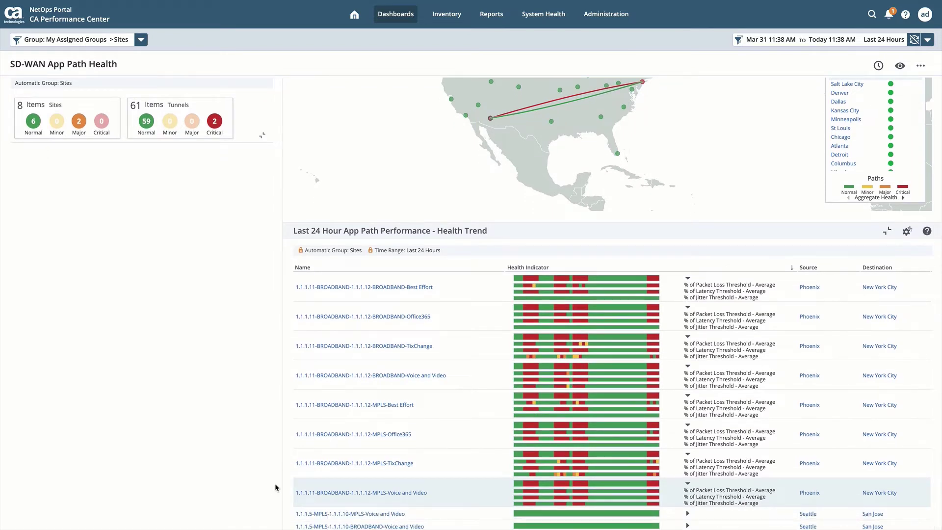
pyautogui.scroll(-3, 275, 485)
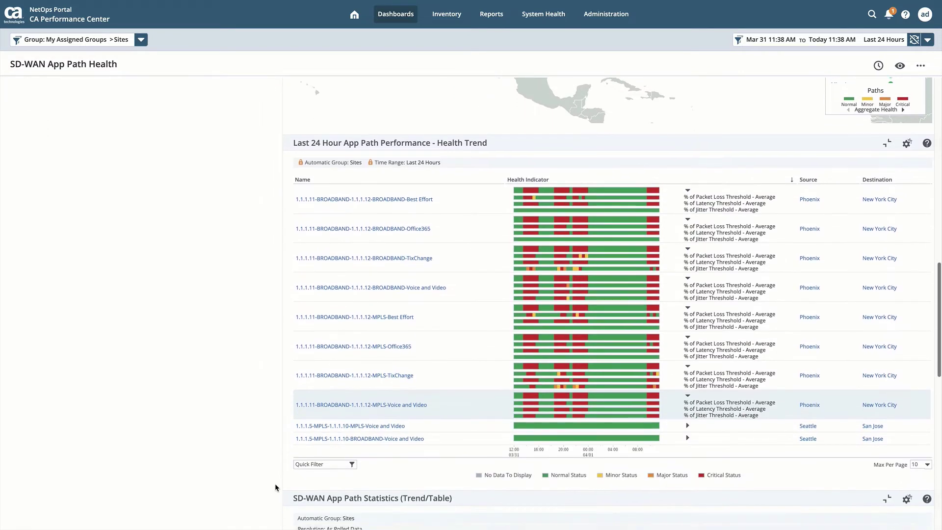
pyautogui.scroll(-4, 275, 487)
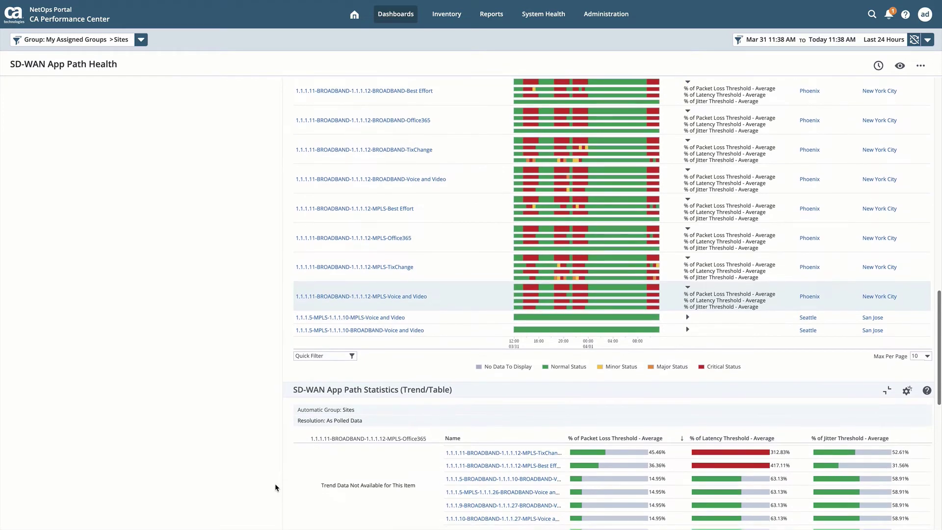
pyautogui.scroll(-5, 275, 486)
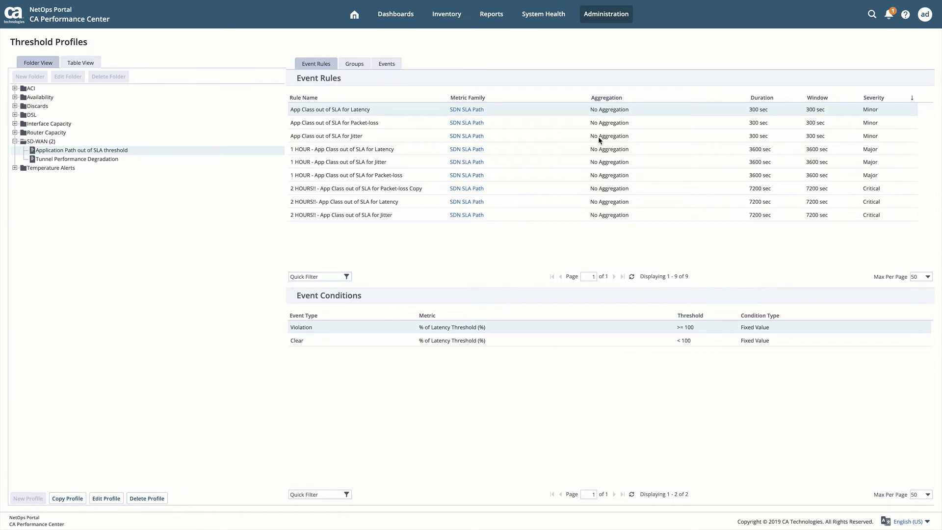
pyautogui.click(541, 166)
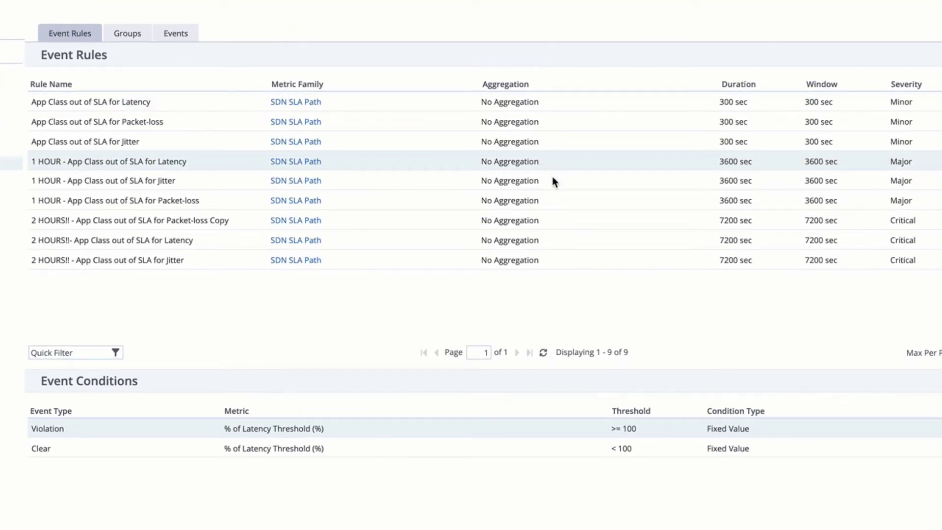
pyautogui.click(553, 177)
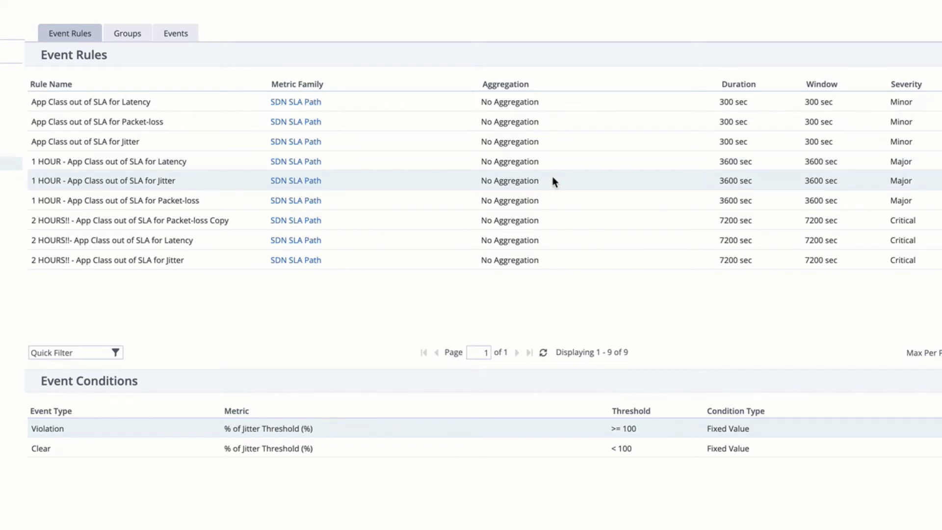
pyautogui.click(552, 191)
pyautogui.click(573, 217)
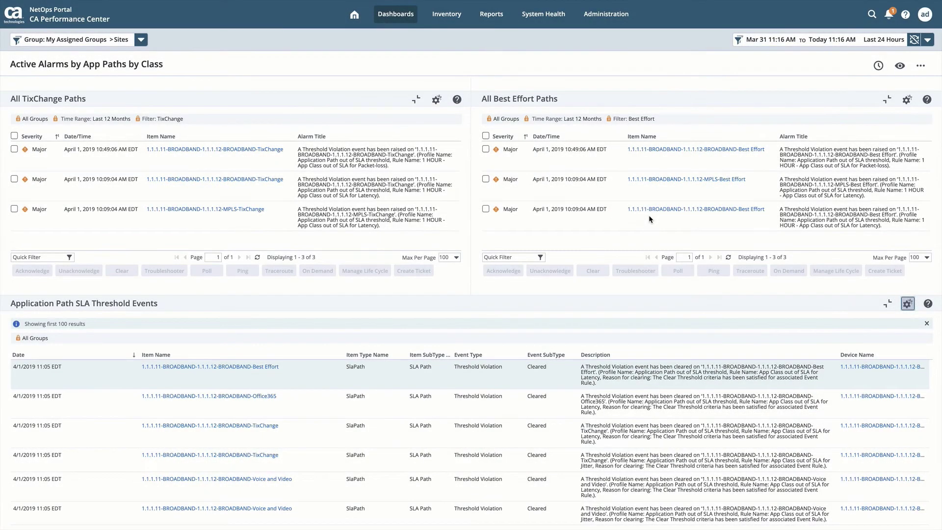
# Scroll through the Active Alarms by App Paths by Class panels and return to the top.
pyautogui.scroll(8, 649, 215)
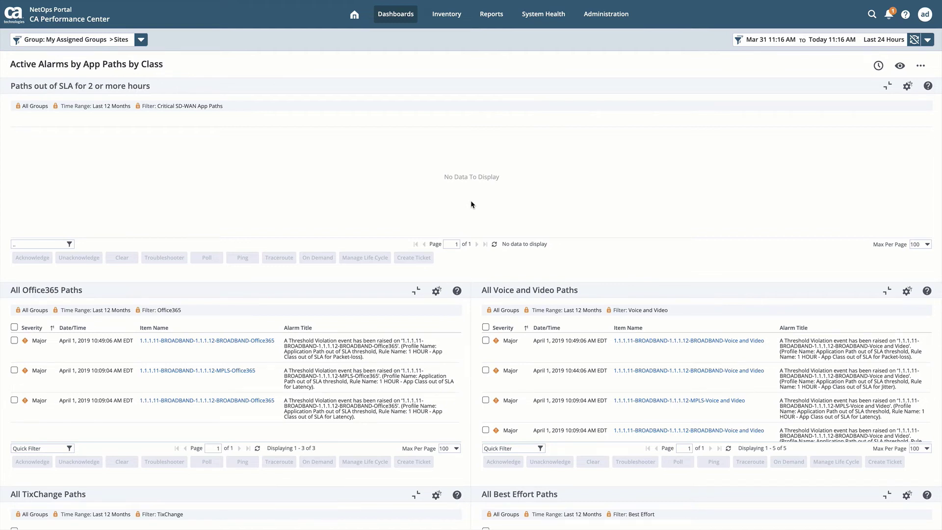
pyautogui.scroll(-2, 385, 280)
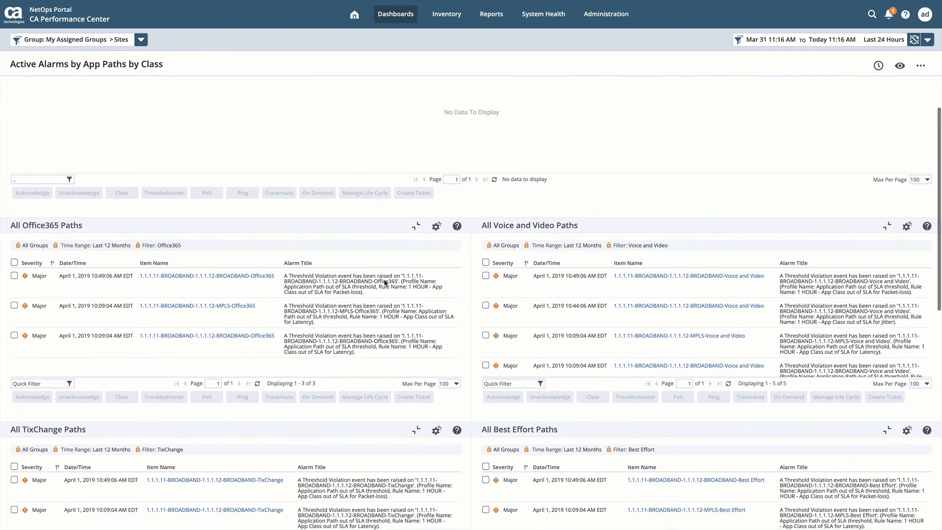
pyautogui.scroll(-2, 384, 281)
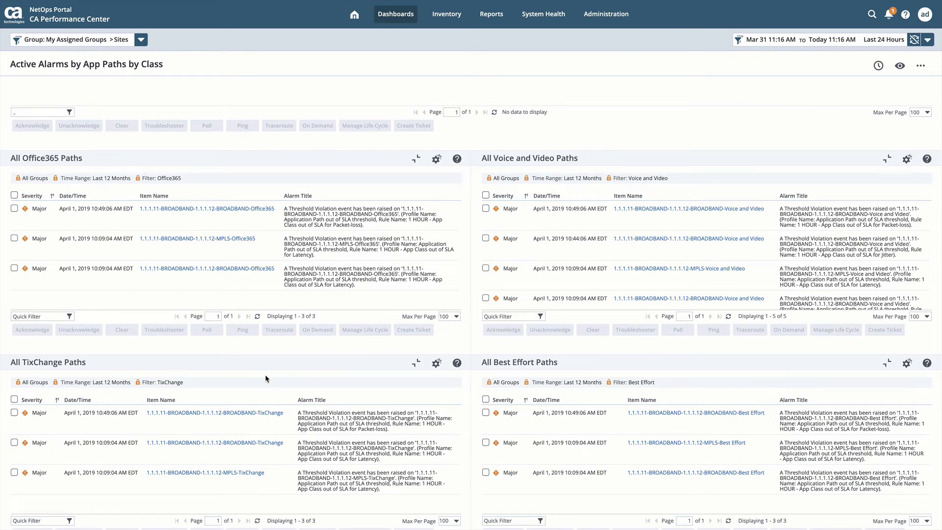
pyautogui.scroll(-2, 265, 376)
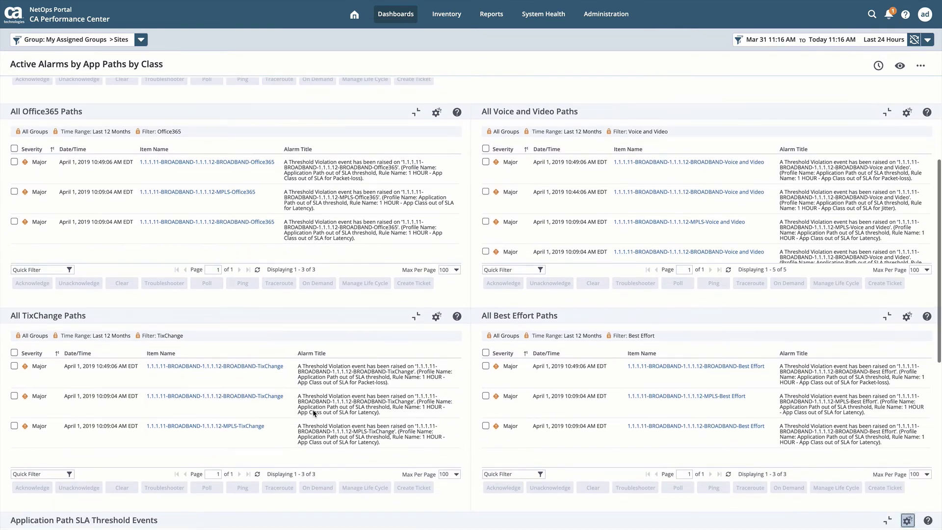
pyautogui.scroll(1, 314, 414)
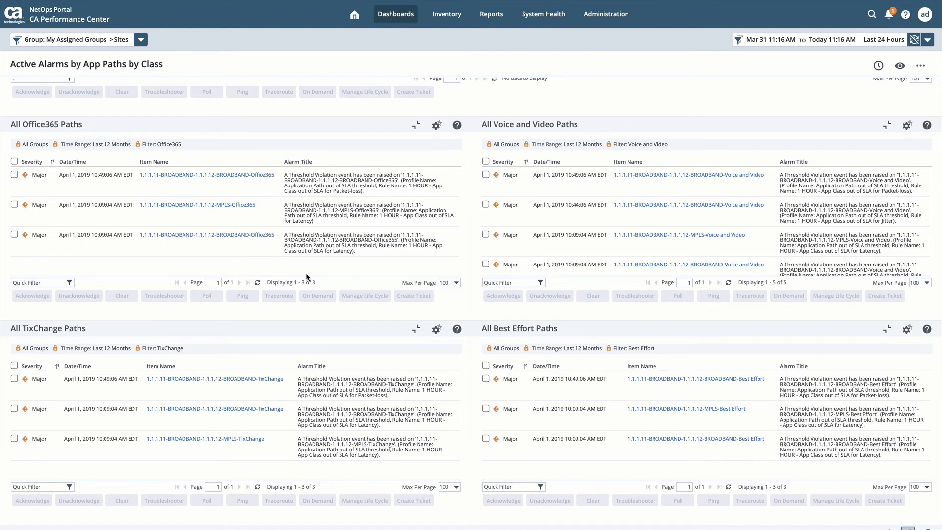
pyautogui.scroll(-10, 306, 272)
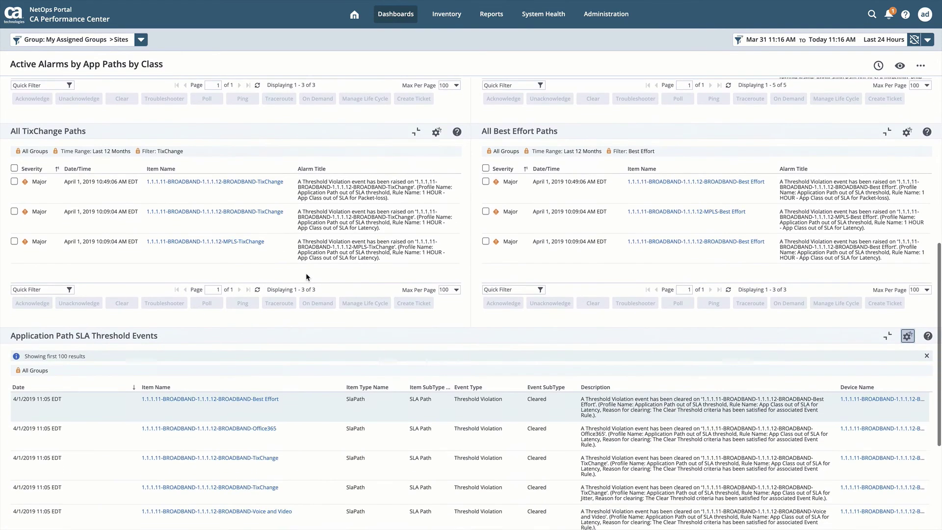
pyautogui.scroll(-1, 305, 277)
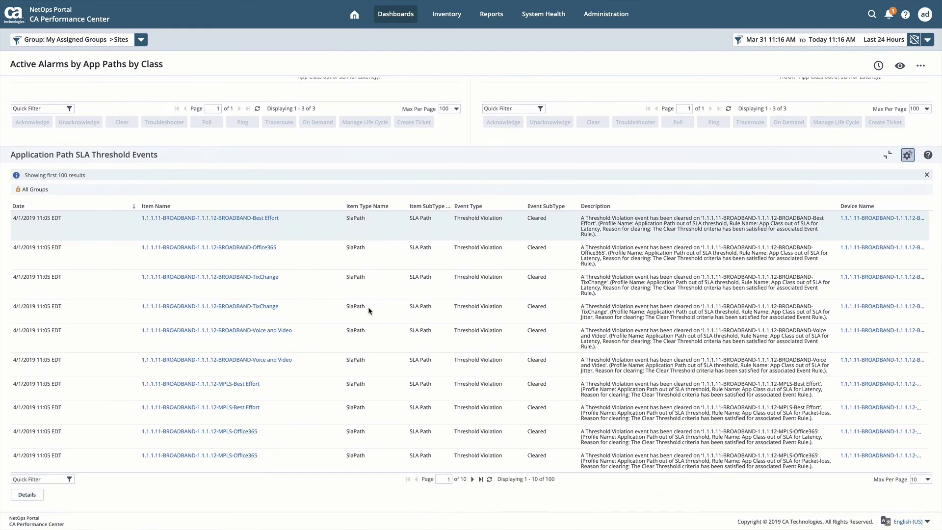
pyautogui.scroll(9, 527, 343)
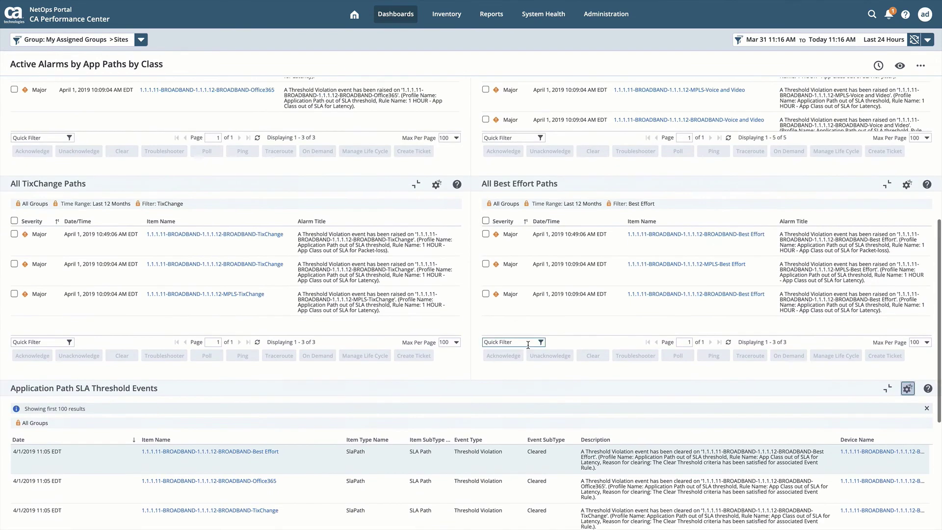
pyautogui.scroll(7, 528, 345)
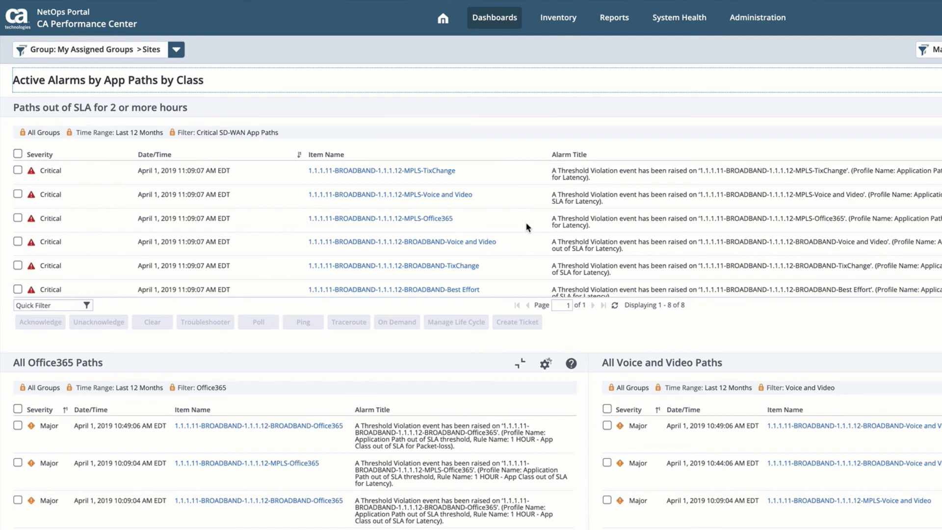
# Scroll the Paths out of SLA for 2 or more hours grid to review its 8 critical alarms.
pyautogui.scroll(-3, 527, 226)
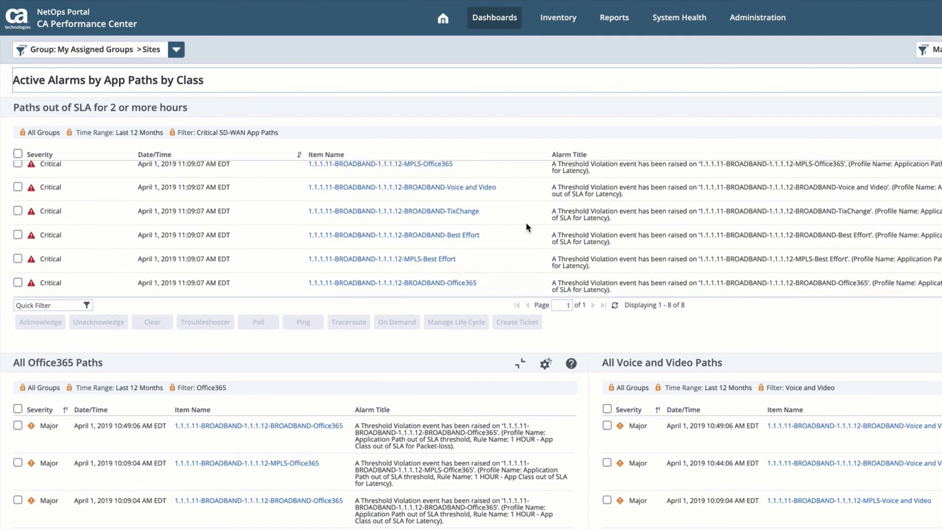
pyautogui.scroll(-1, 526, 226)
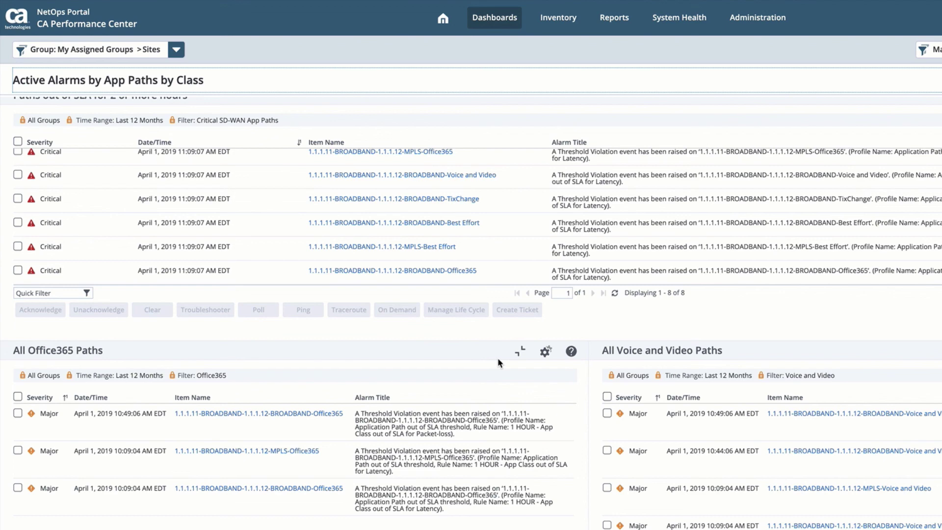
pyautogui.scroll(1, 498, 362)
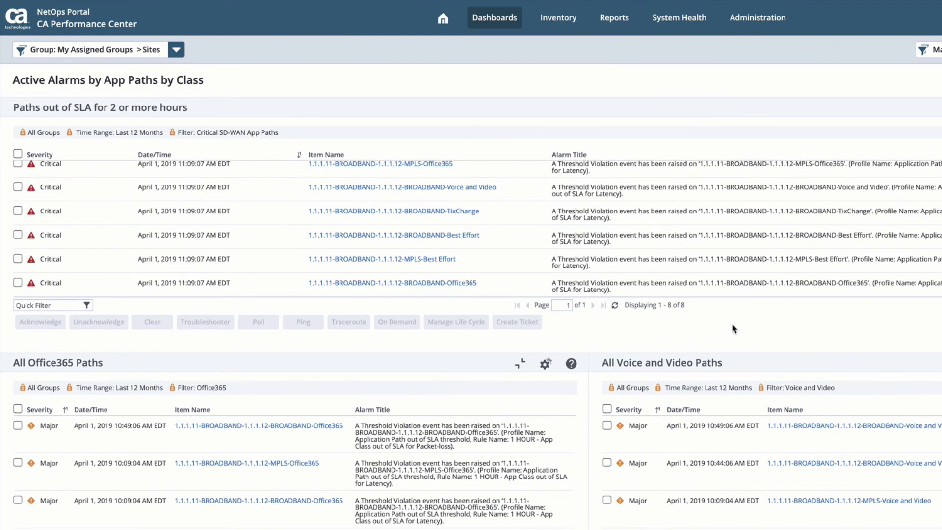